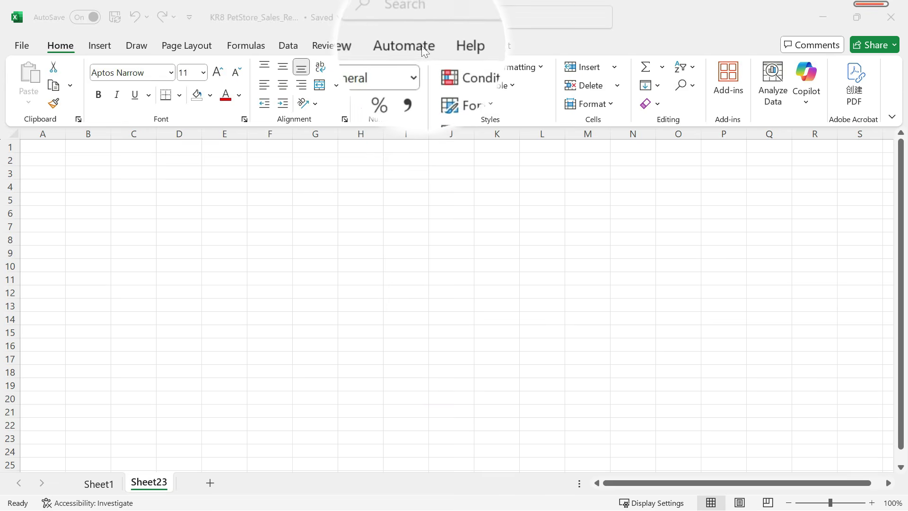
Show all Office Scripts in the Code Editor and browse the list of sample scripts.
left_click(409, 45)
left_click(474, 88)
left_click(829, 199)
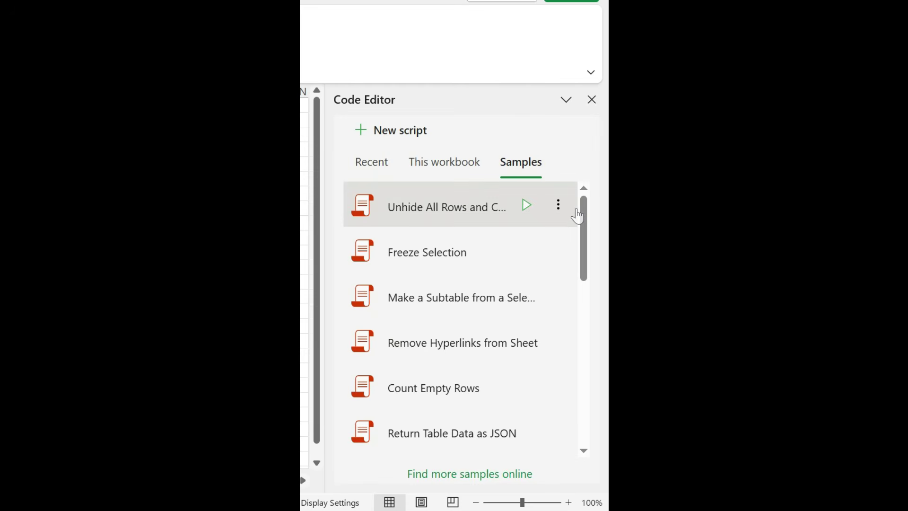
scroll(587, 246, "down", 9)
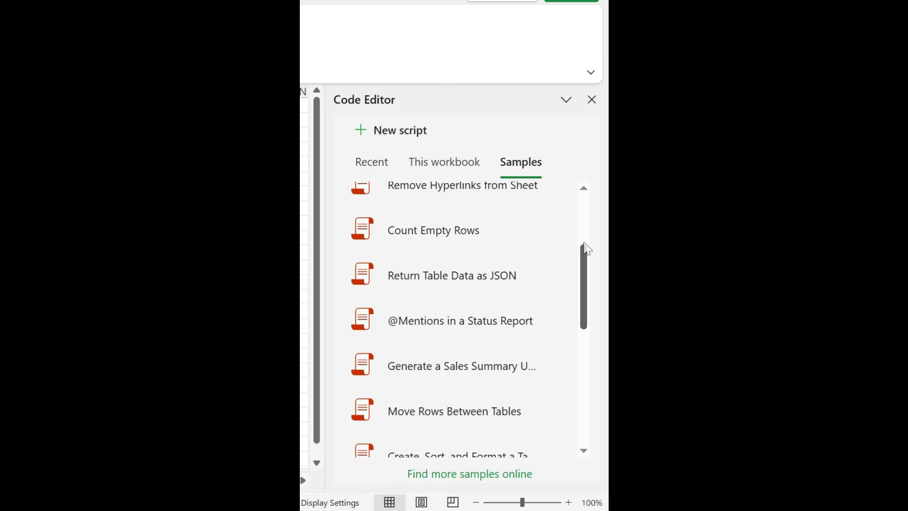
scroll(583, 243, "down", 2)
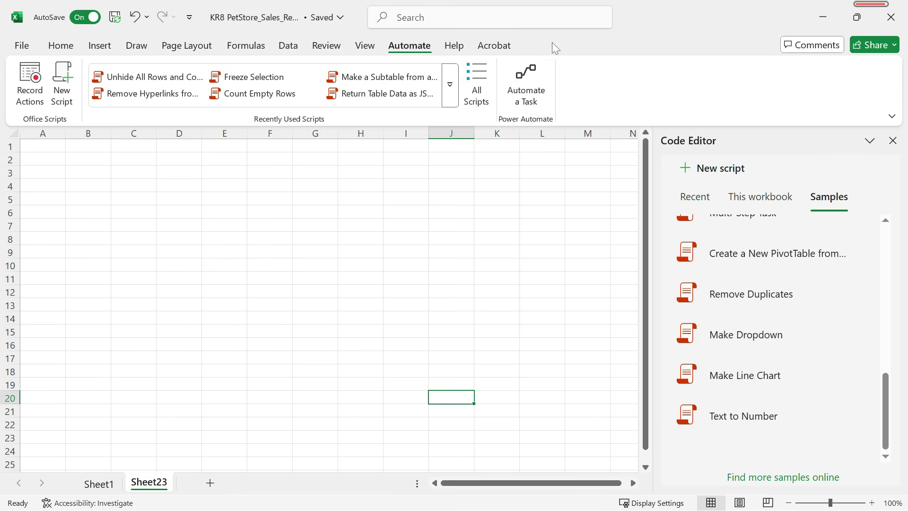
Switch the Automate tab off and back on in the ribbon customization options and apply the settings.
right_click(500, 50)
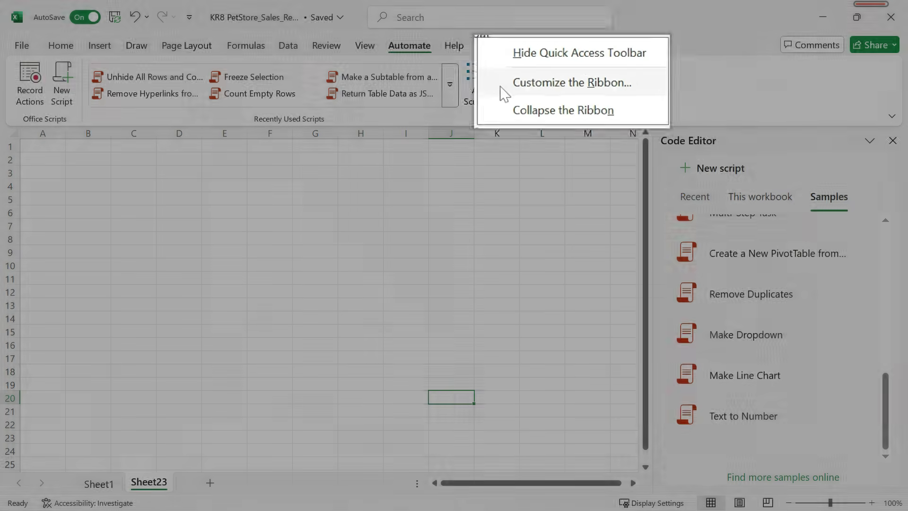
left_click(504, 88)
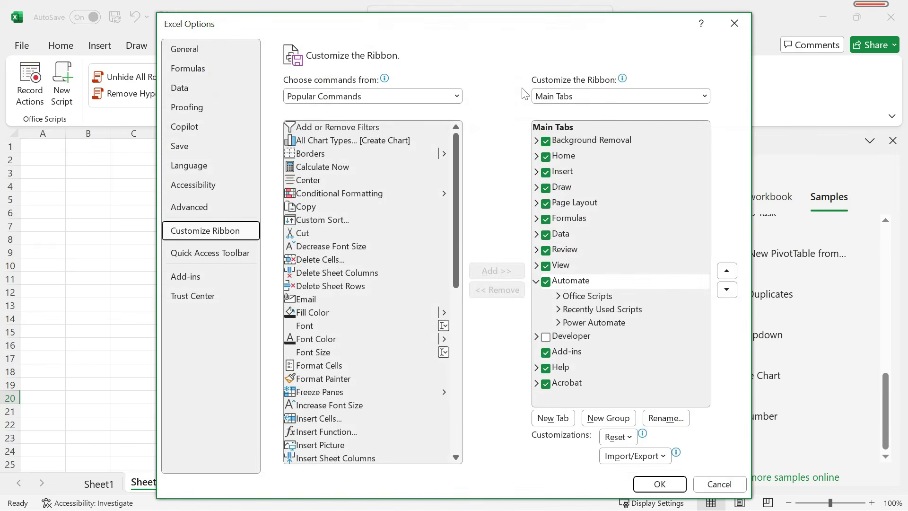
left_click(546, 283)
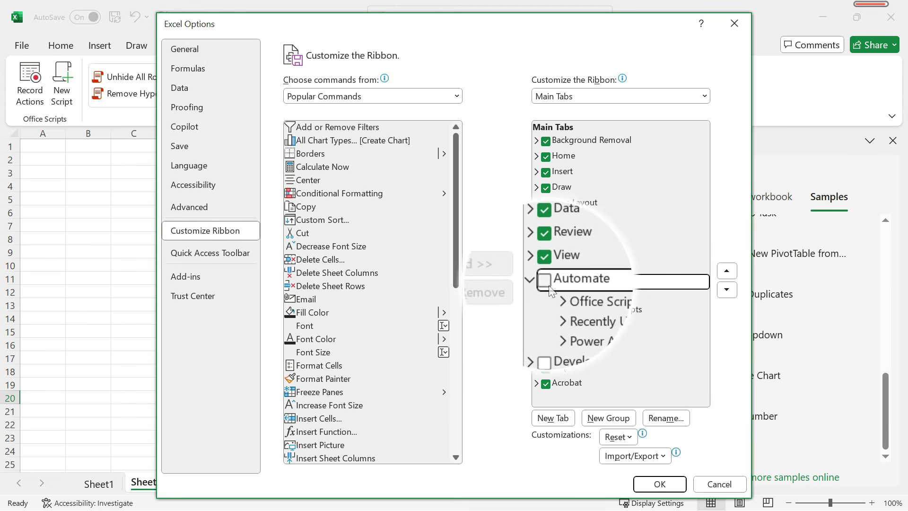
left_click(546, 282)
left_click(661, 485)
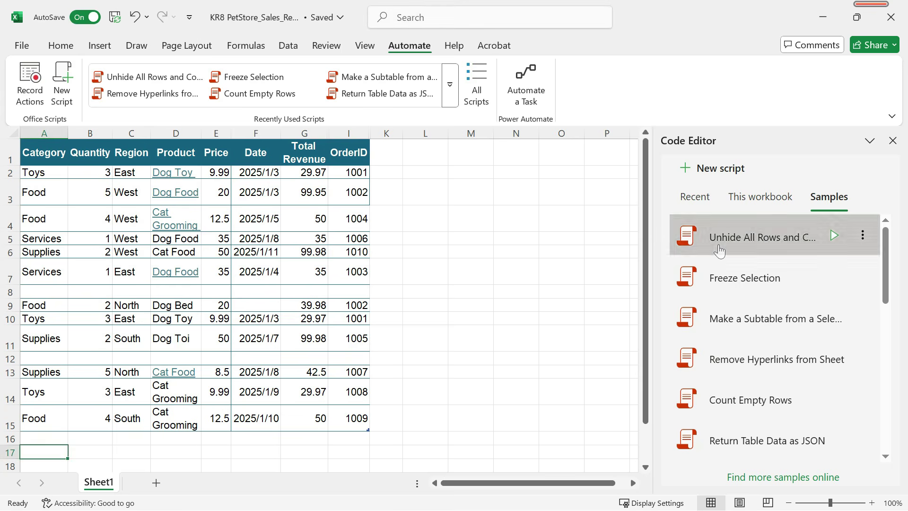
Run the Unhide All Rows and Columns sample script on Sheet1 and select the SalesRep and Notes columns.
left_click(719, 250)
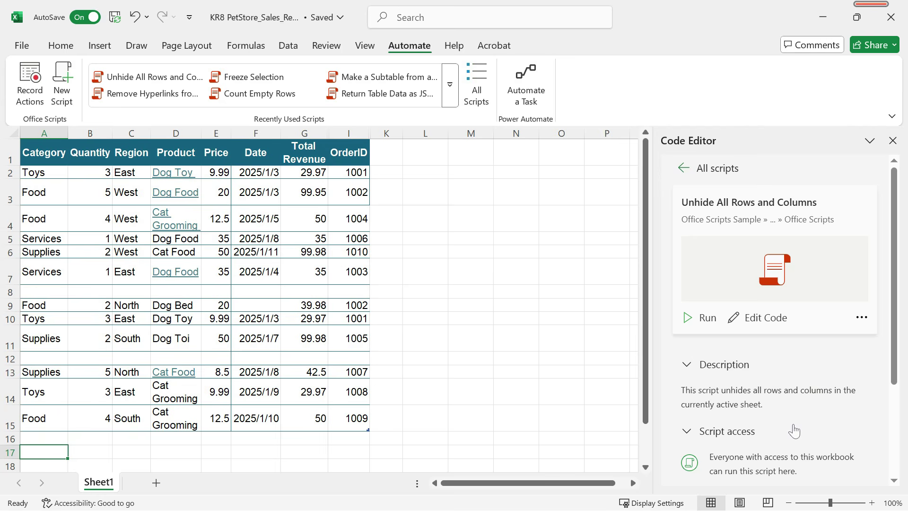
left_click(714, 325)
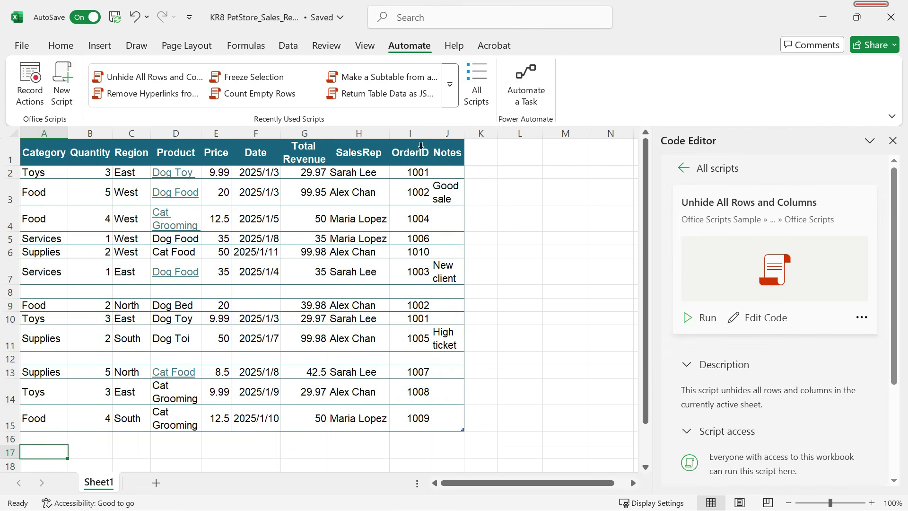
left_click(375, 133)
left_click(447, 133, "ctrl")
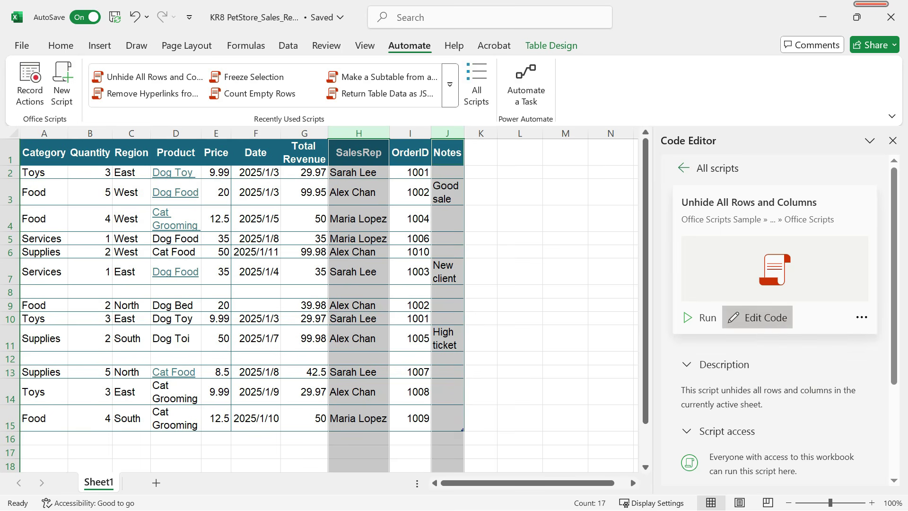
Open the code of the Unhide All Rows and Columns script and read through it.
left_click(757, 318)
scroll(874, 307, "down", 5)
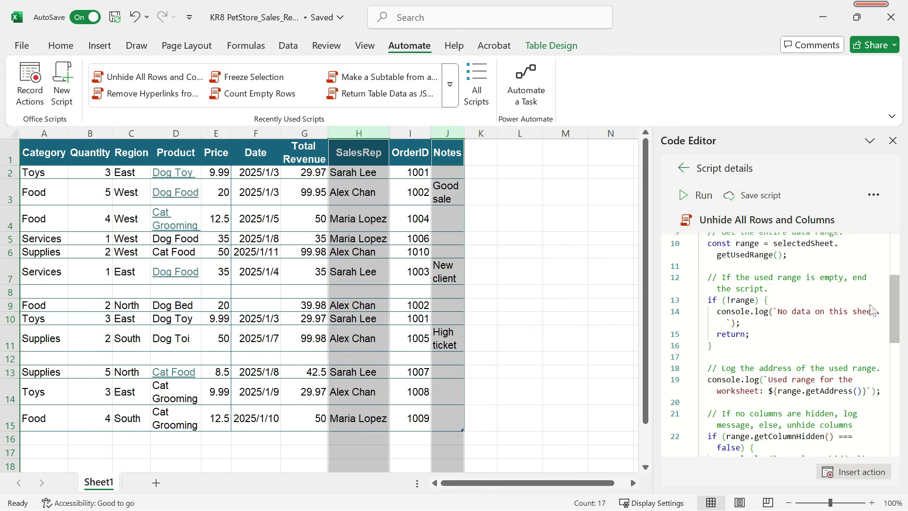
scroll(873, 311, "down", 3)
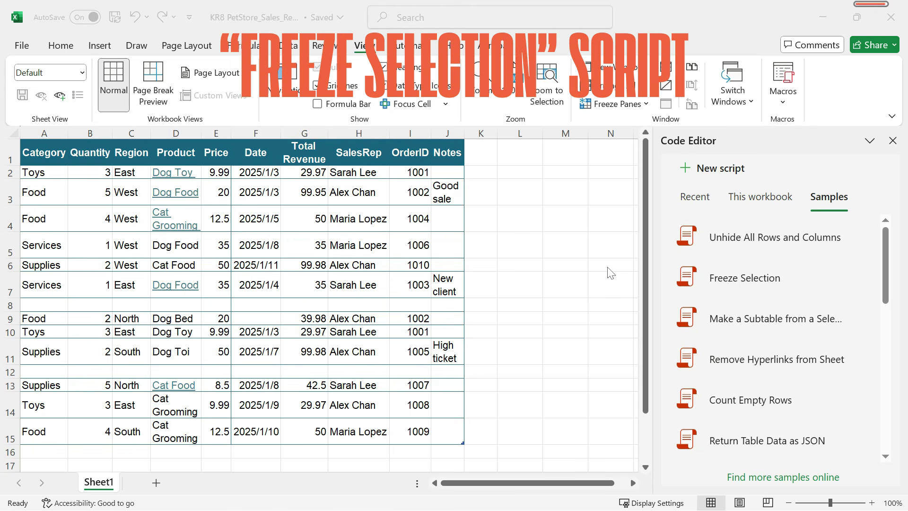
Run the Freeze Selection sample script on cell A1 and check that the header row stays in place.
left_click(574, 244)
key("ctrl+Home")
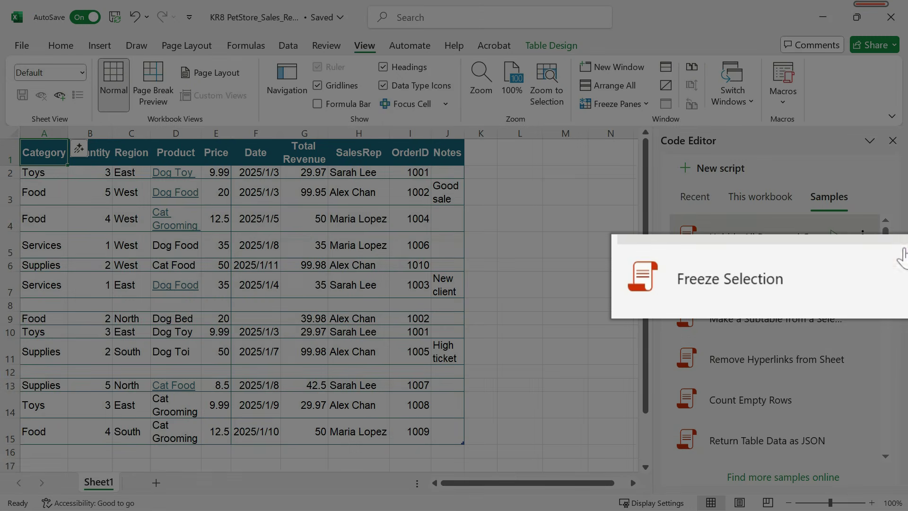
mouse_move(830, 286)
left_click(858, 283)
scroll(420, 246, "down", 3)
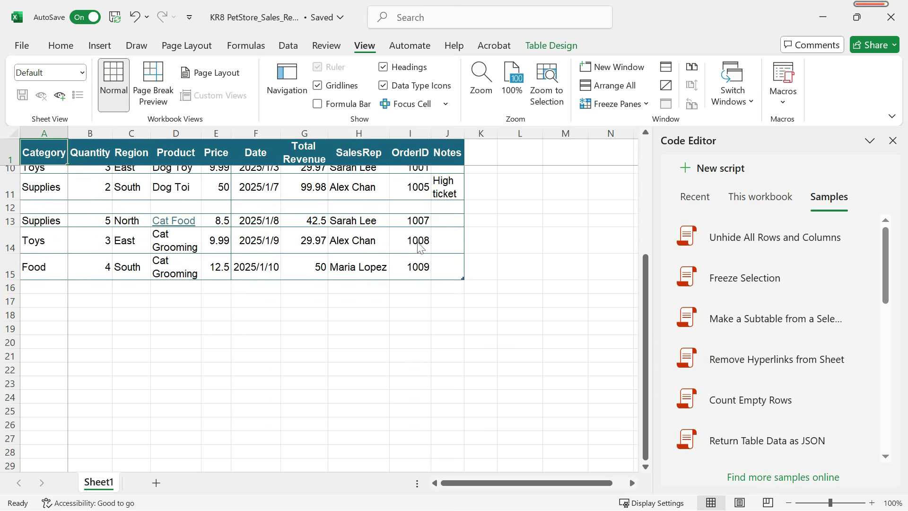
scroll(421, 246, "up", 3)
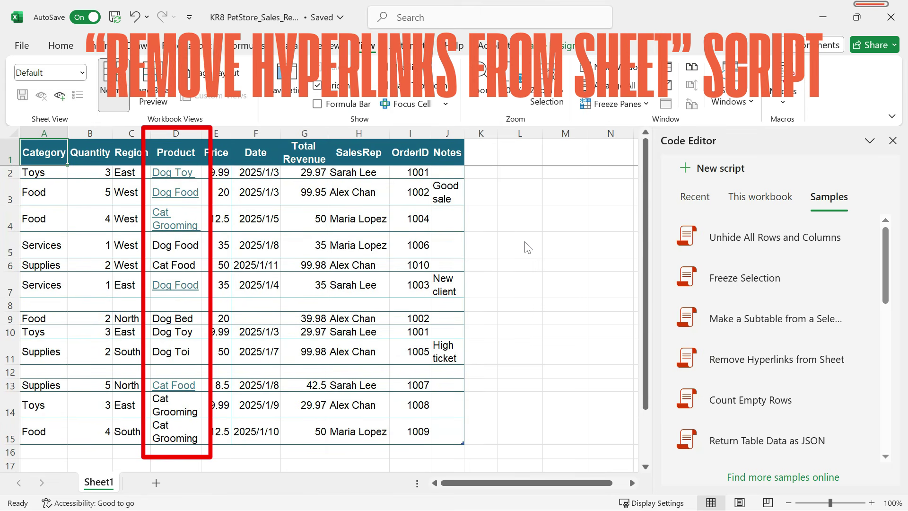
Select the Product column from D1 to D15 and run the Remove Hyperlinks from Sheet sample script.
left_click_drag(190, 158, 198, 438)
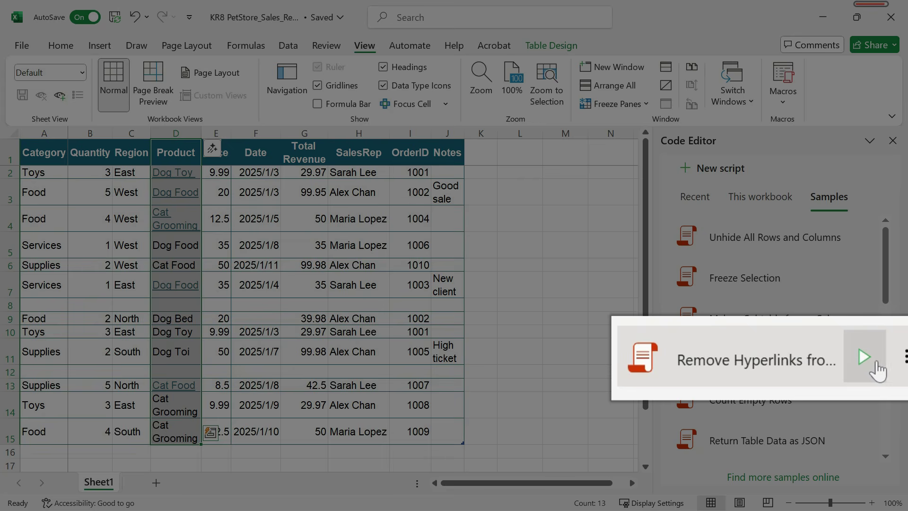
left_click(835, 358)
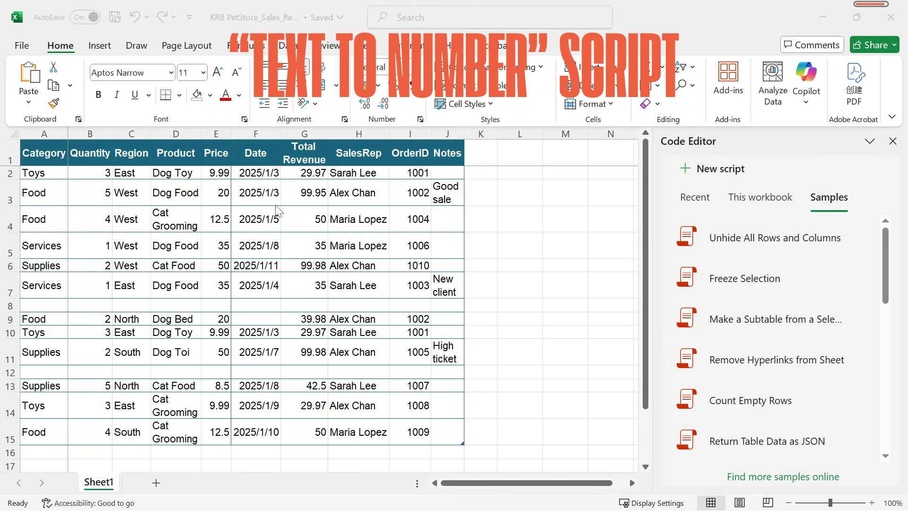
Check the number format of the first Price value in E2 and open the details of the Text to Number script.
left_click(218, 161)
left_click(225, 177)
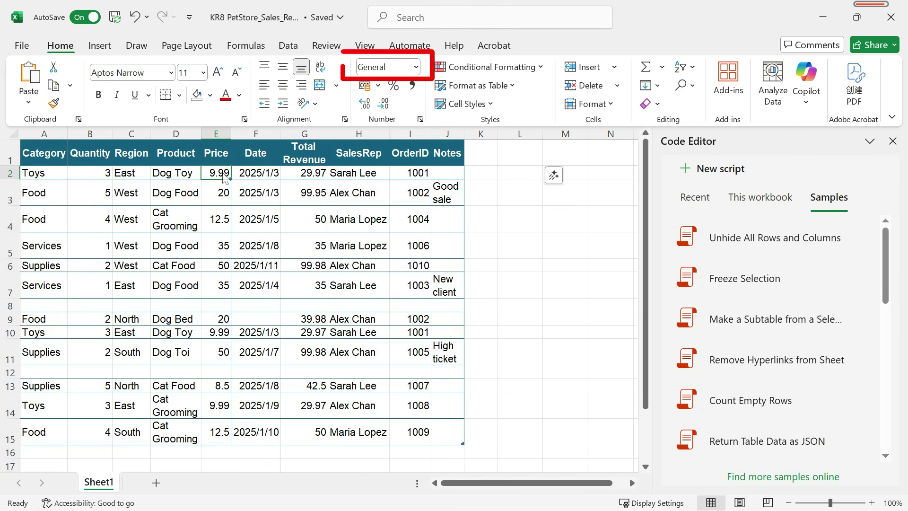
scroll(821, 435, "down", 5)
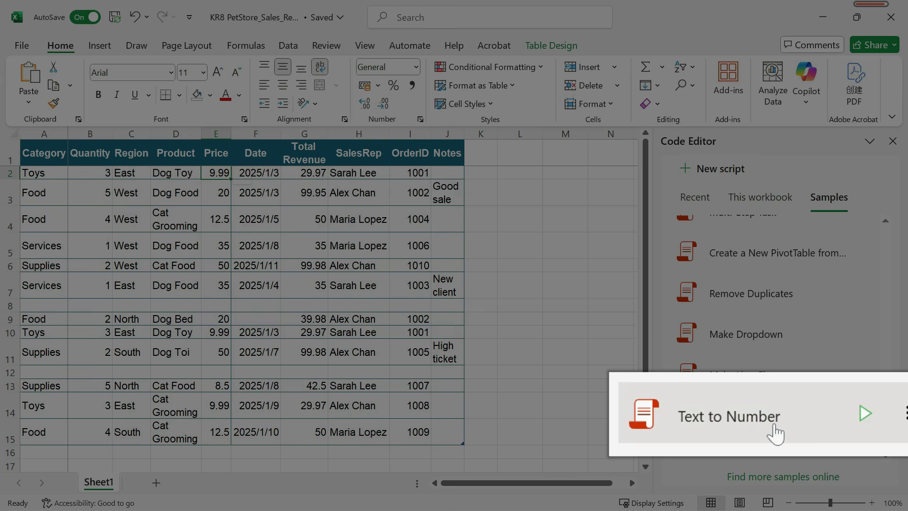
left_click(776, 431)
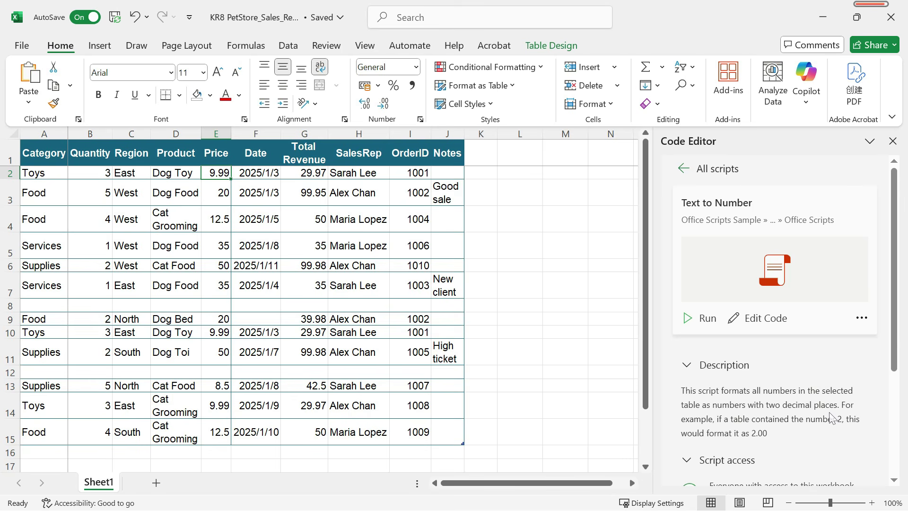
Apply the Number format to the values in the Price and Total Revenue columns, rows 2 to 15.
left_click_drag(222, 175, 220, 433)
left_click_drag(325, 429, 312, 173)
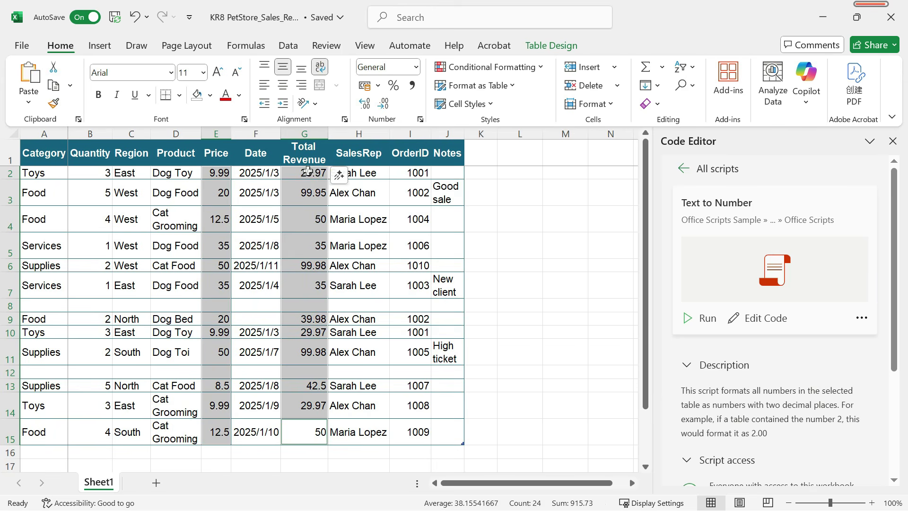
left_click(417, 67)
left_click(415, 127)
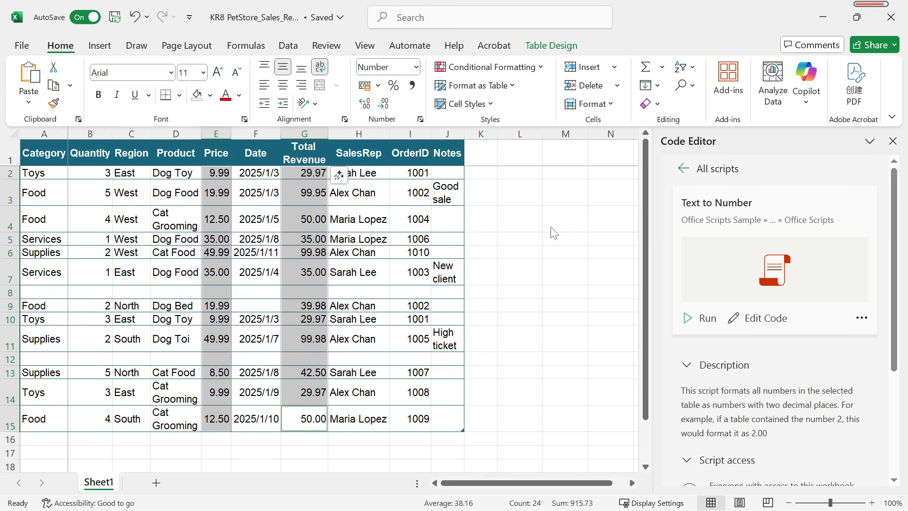
left_click(552, 230)
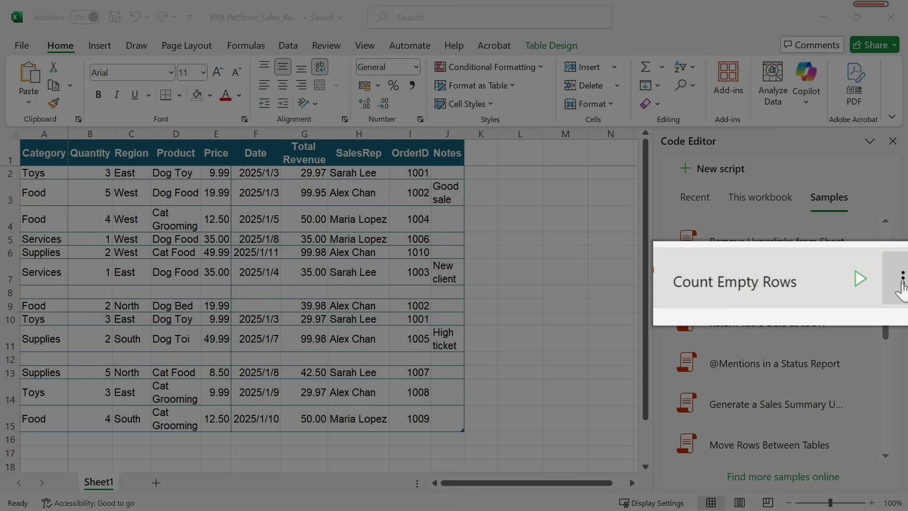
Open the Count Empty Rows sample script for editing and run it with sheetName set to Sheet1.
left_click(901, 286)
left_click(811, 290)
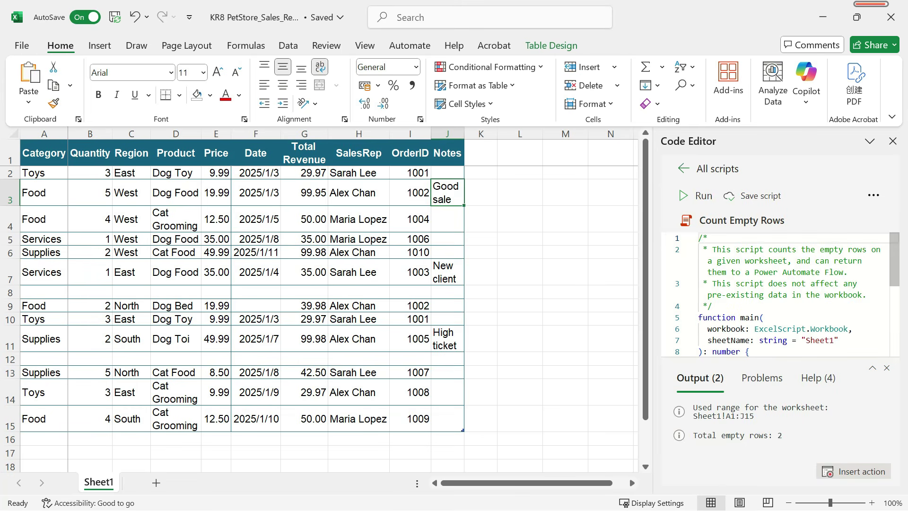
left_click(704, 196)
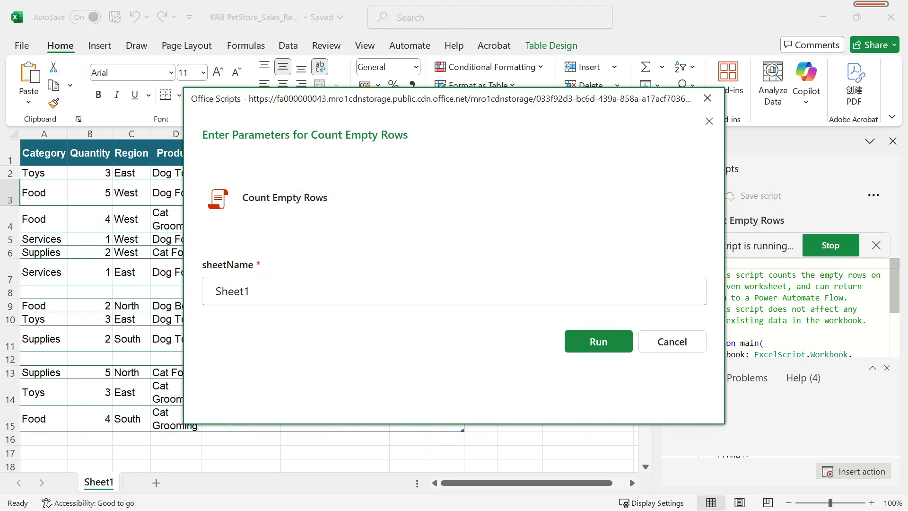
left_click(621, 348)
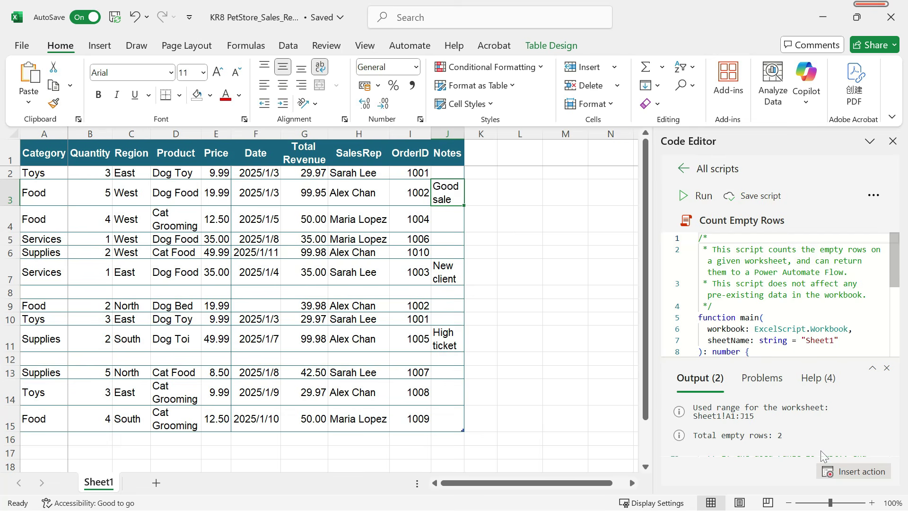
Delete the empty row 8 from the table, and then the remaining empty row 11.
left_click(10, 292)
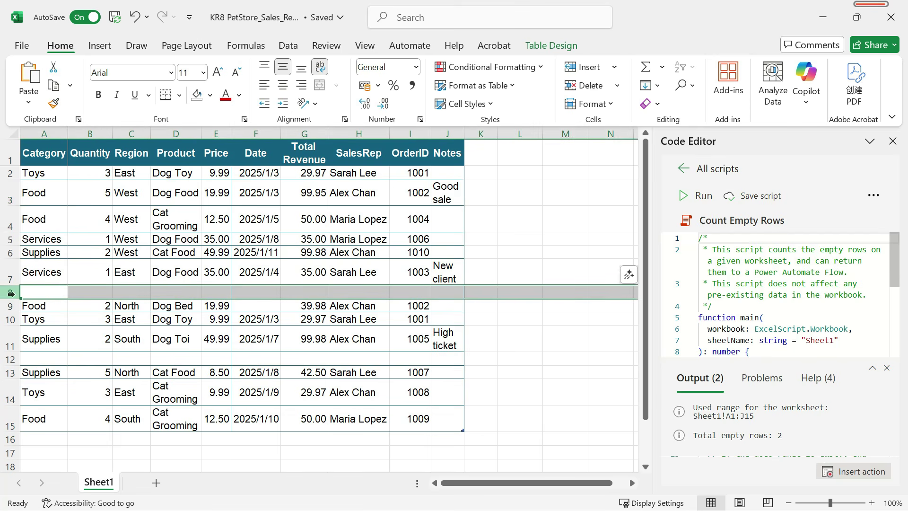
right_click(10, 292)
left_click(47, 371)
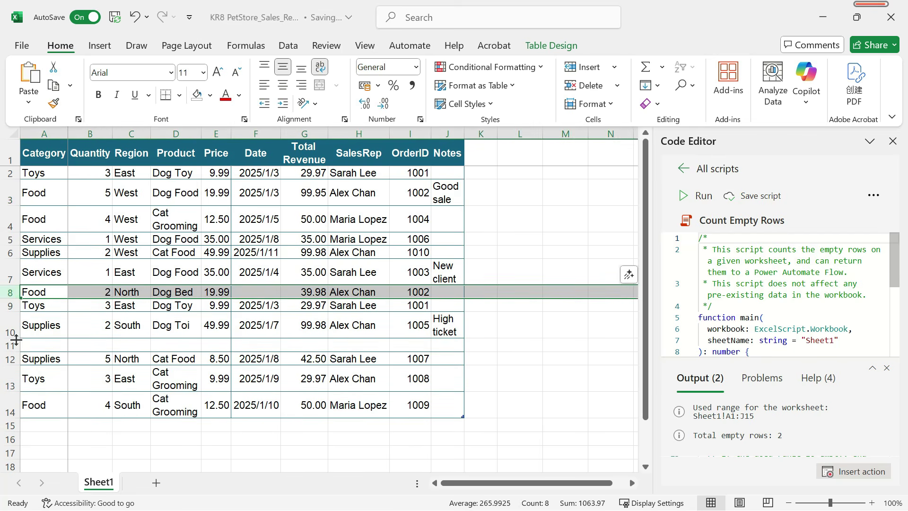
left_click(14, 347)
right_click(14, 347)
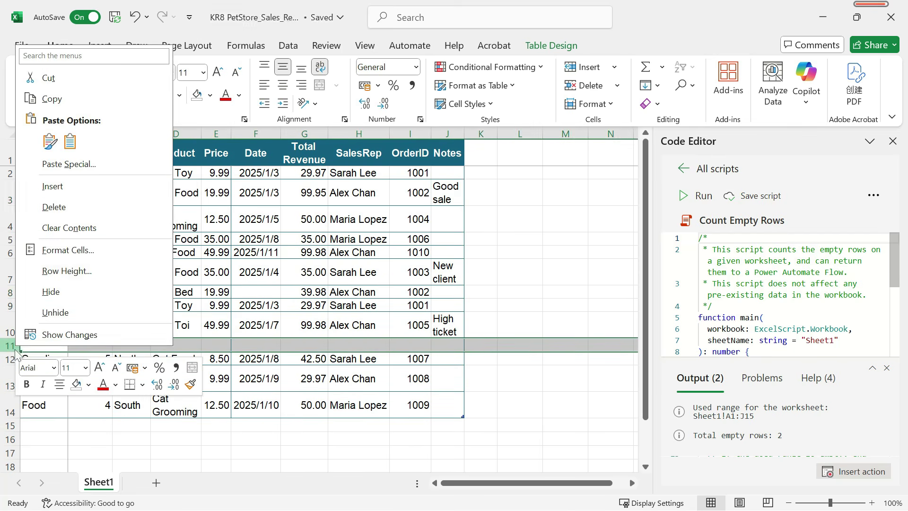
left_click(55, 208)
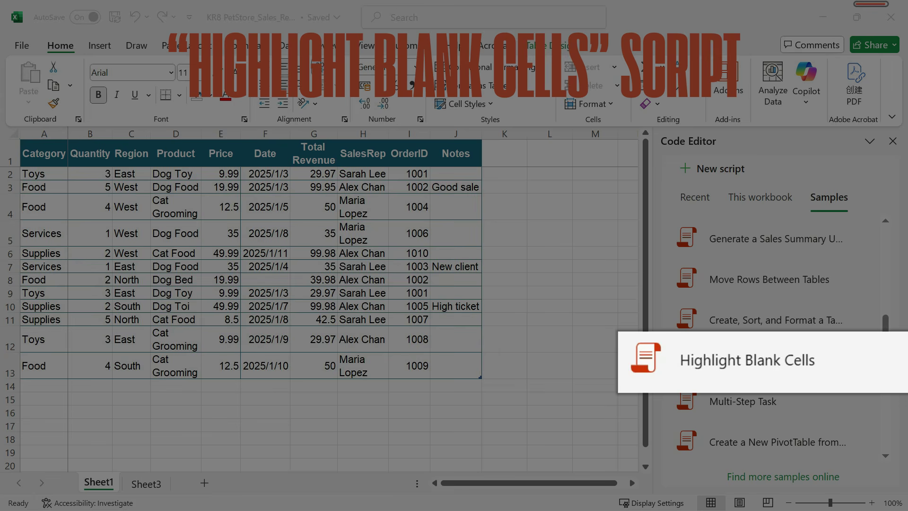
Select the entire sales table including its headers and run the Highlight Blank Cells sample script on it.
mouse_move(624, 384)
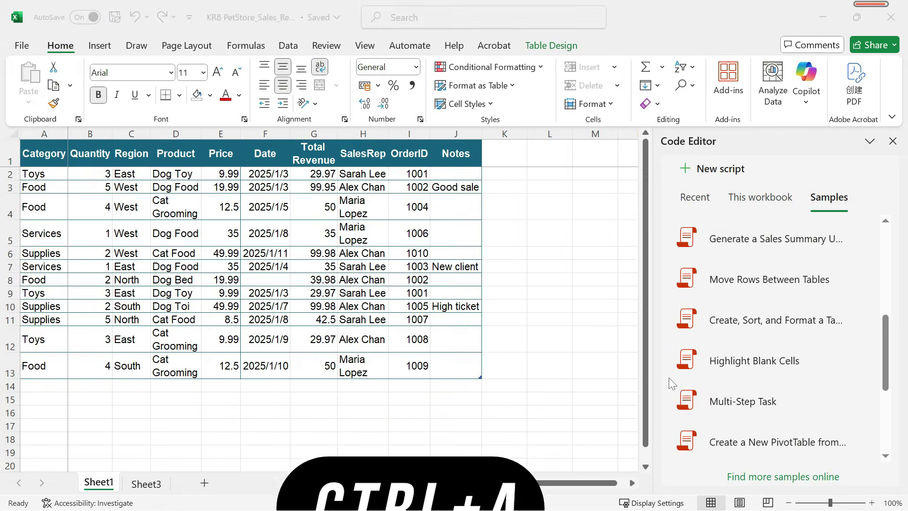
left_click(45, 150)
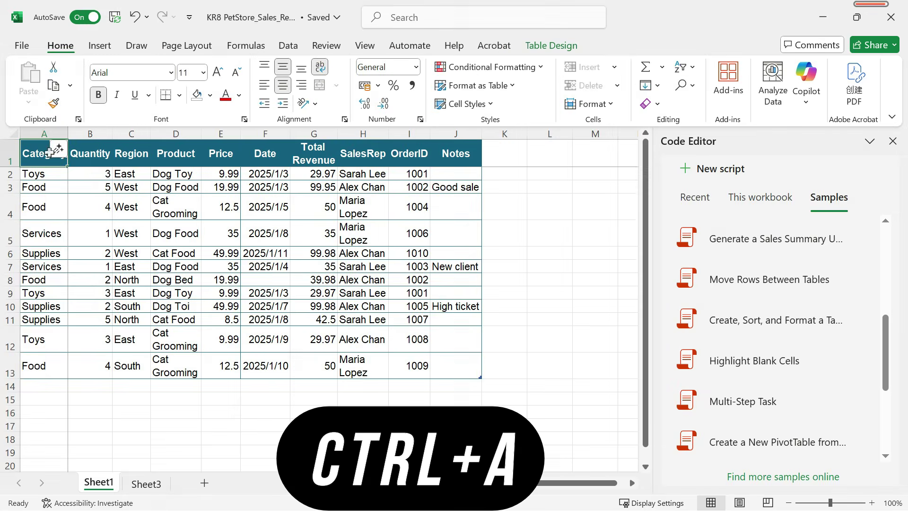
key("ctrl+a")
left_click(835, 360)
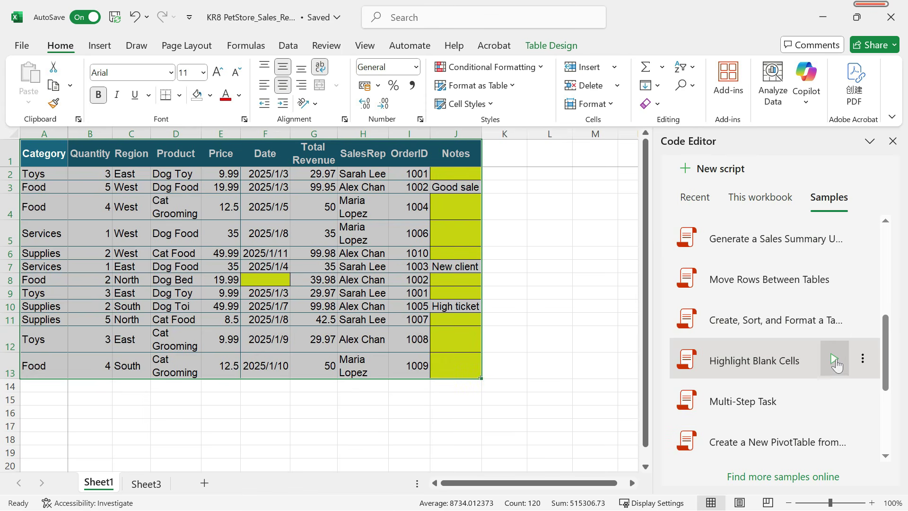
Fill the blank Date cell F8 of the Dog Bed order with 2025/1/14.
left_click(278, 281)
type("202")
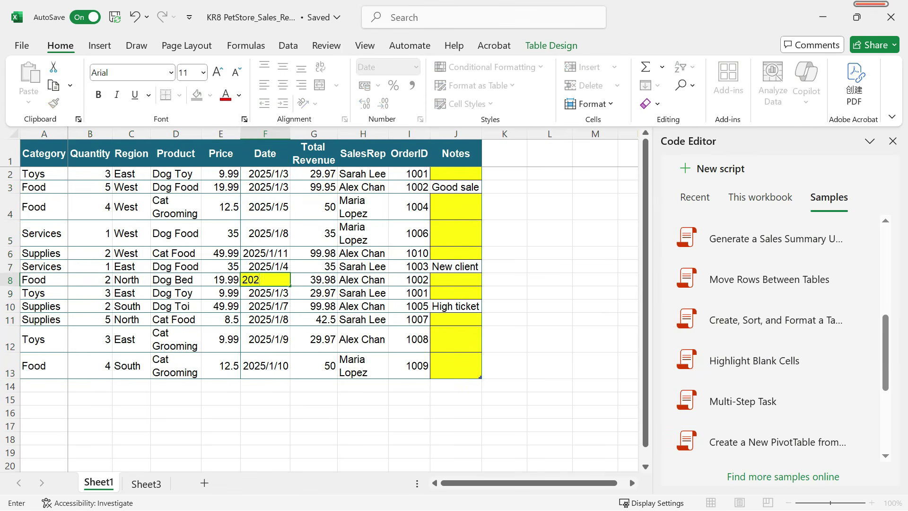
type("5/1/14")
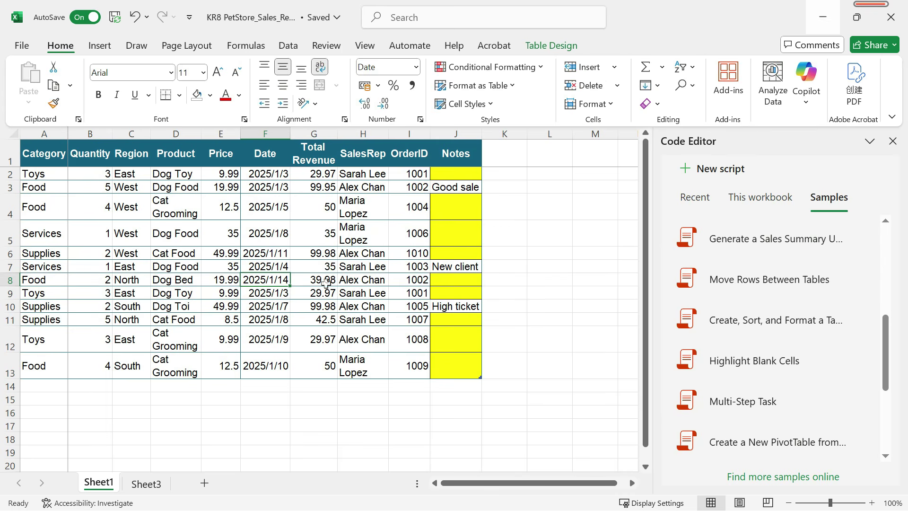
Clear the Date cell F8 of the Dog Bed order and re-enter 2025/1/14.
key("BackSpace")
key("Return")
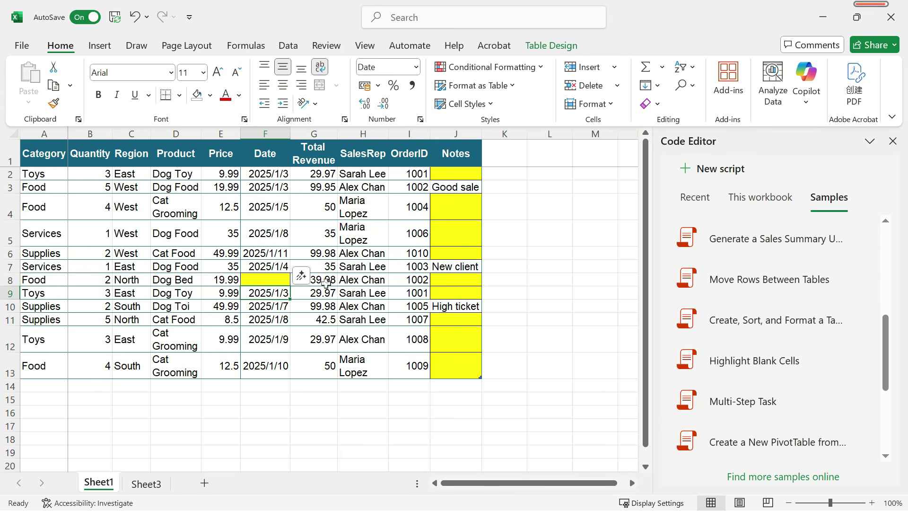
key("Up")
type("2025/1/14")
key("Return")
Enter N/A in the first blank Notes cell J2 and copy it to all the other blank Notes cells.
left_click(456, 174)
type("N/A")
key("Return")
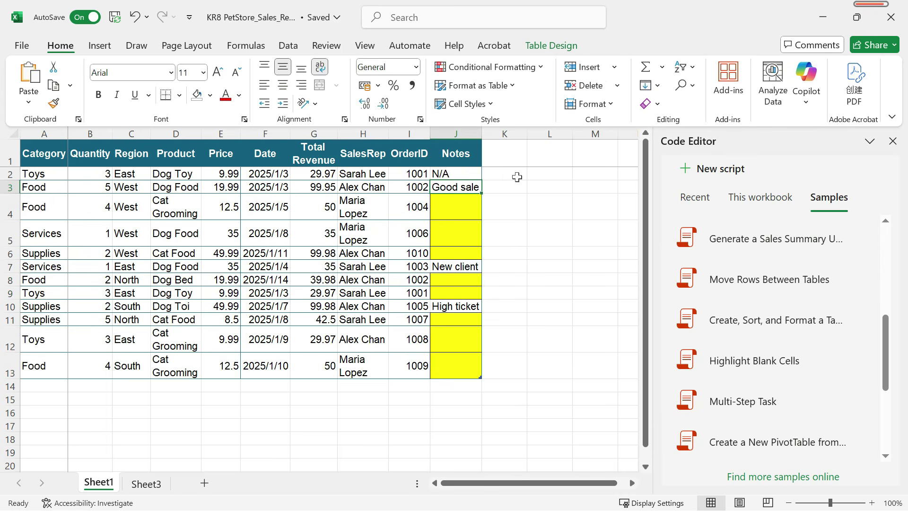
key("Up")
key("ctrl+c")
left_click_drag(459, 208, 465, 247)
left_click_drag(456, 279, 486, 350)
key("ctrl+v")
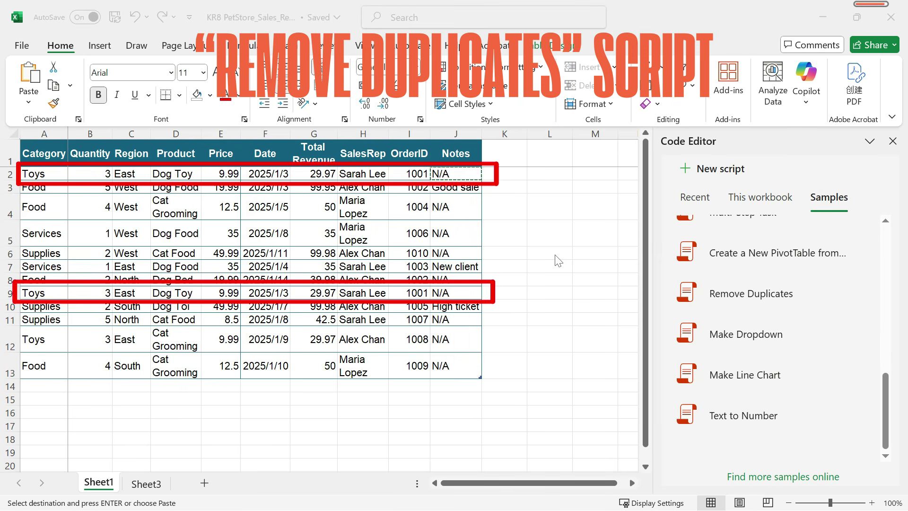
Select the entire sales table including its headers and run the Remove Duplicates sample script on it.
left_click(432, 213)
key("ctrl+a")
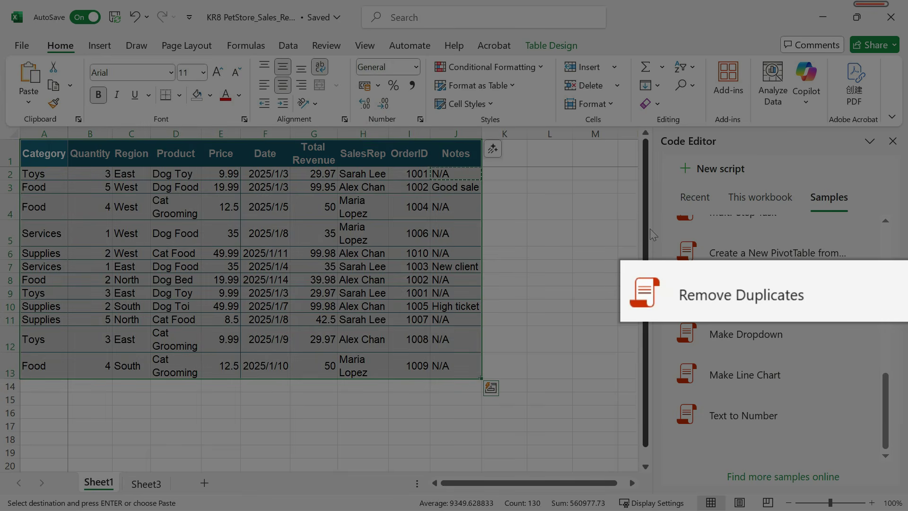
left_click(866, 296)
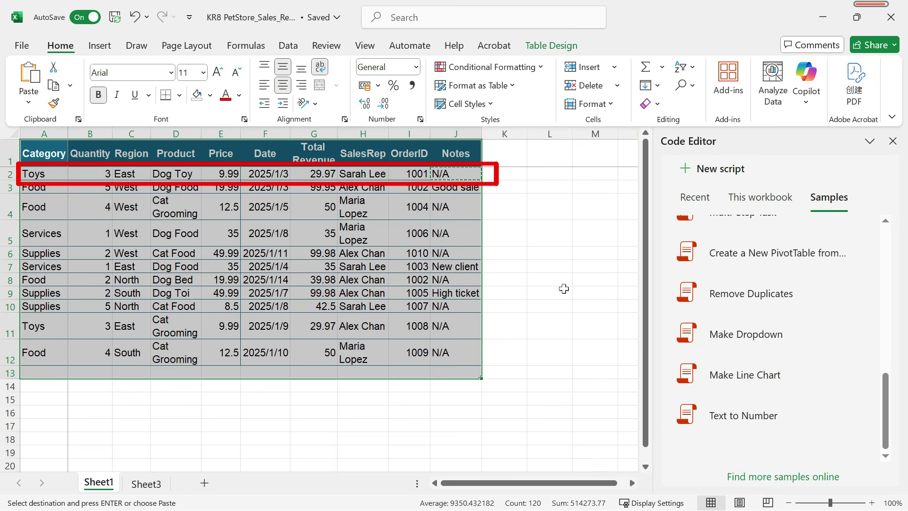
left_click(564, 288)
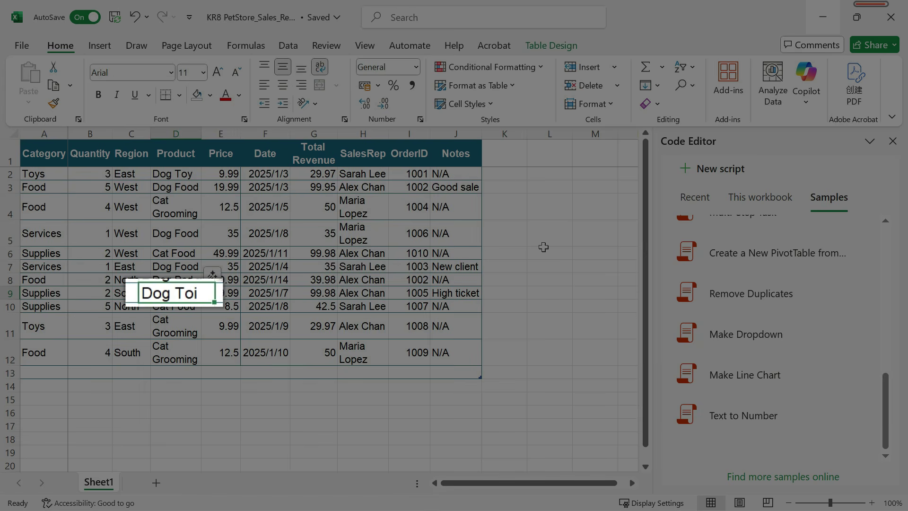
Correct the misspelled product name in cell D9 to Dog Toy.
key("F2")
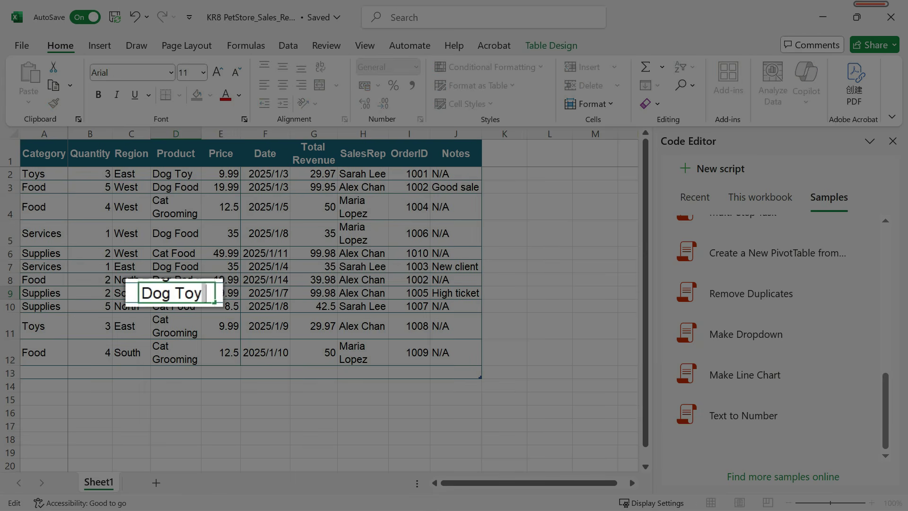
key("Return")
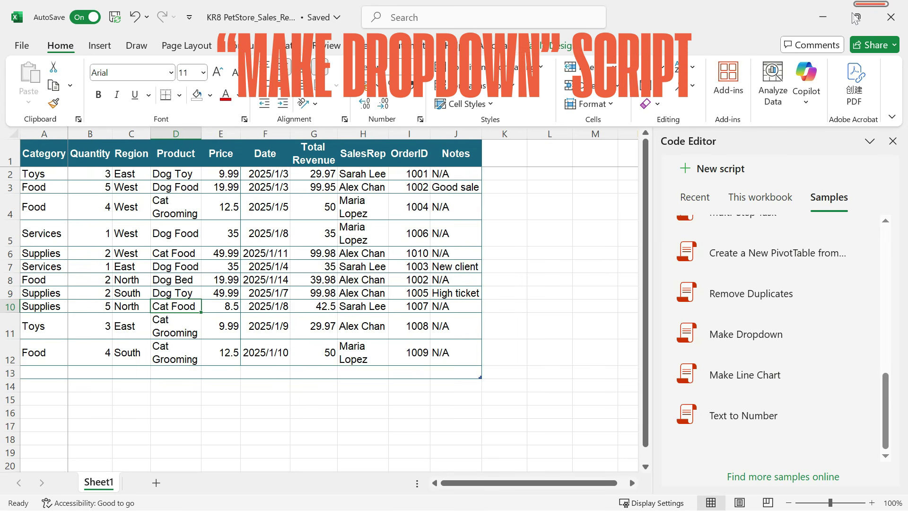
Run the Make Dropdown sample script on the product names D2:D12 and open the resulting dropdown in A1 of the new sheet.
left_click_drag(178, 174, 182, 361)
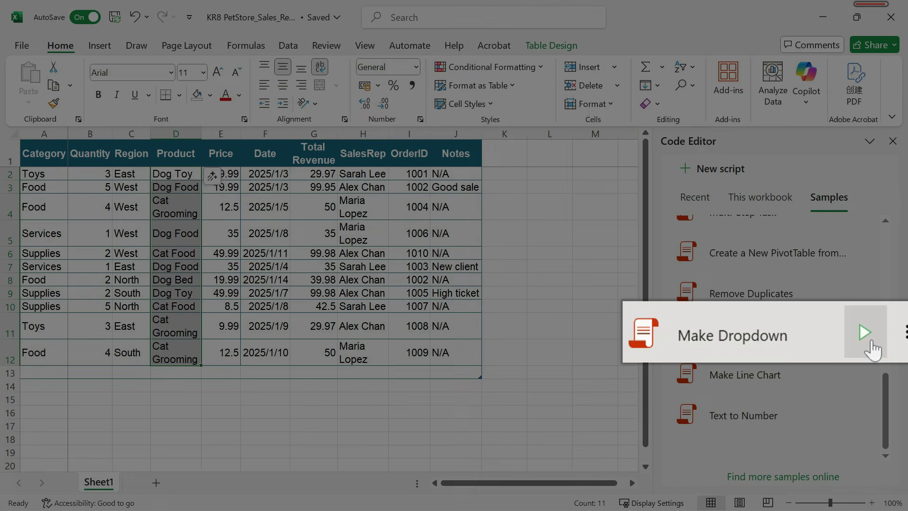
left_click(841, 339)
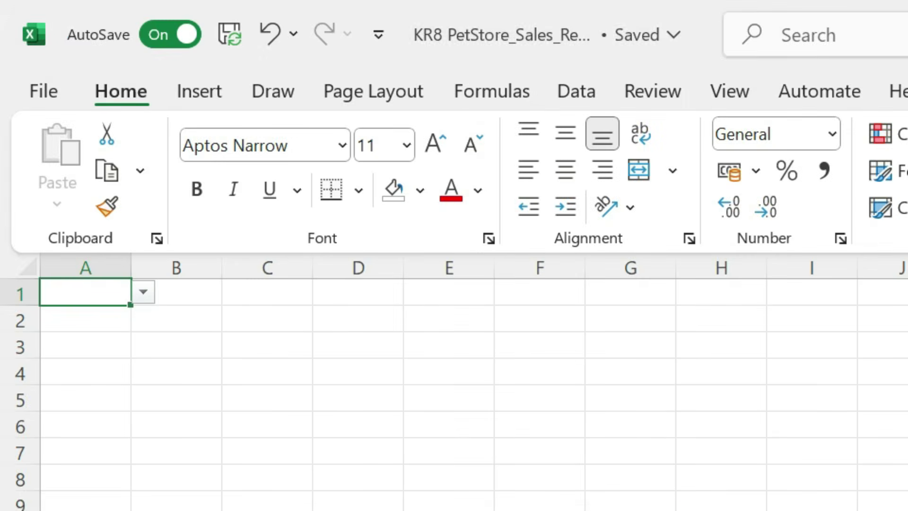
left_click(144, 292)
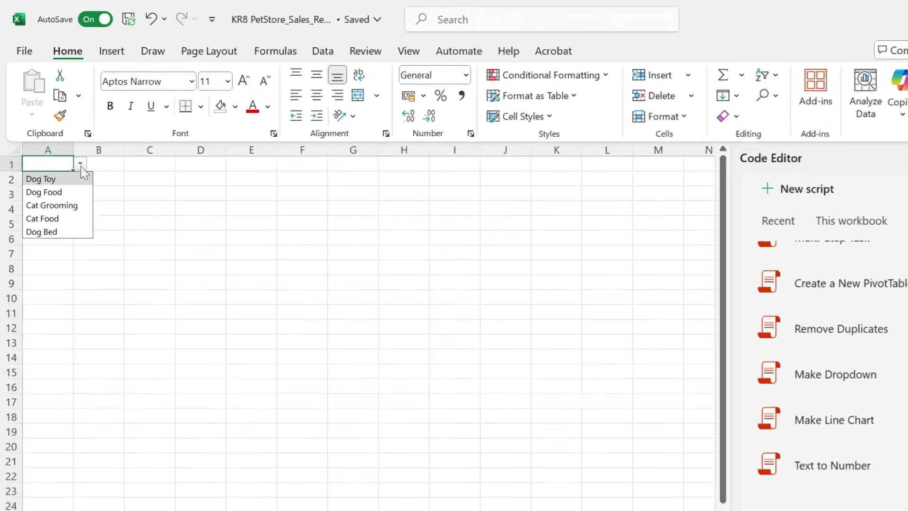
Rename the new sheet that holds the dropdown as Product Dropdown.
double_click(132, 481)
type("Product Dropdown")
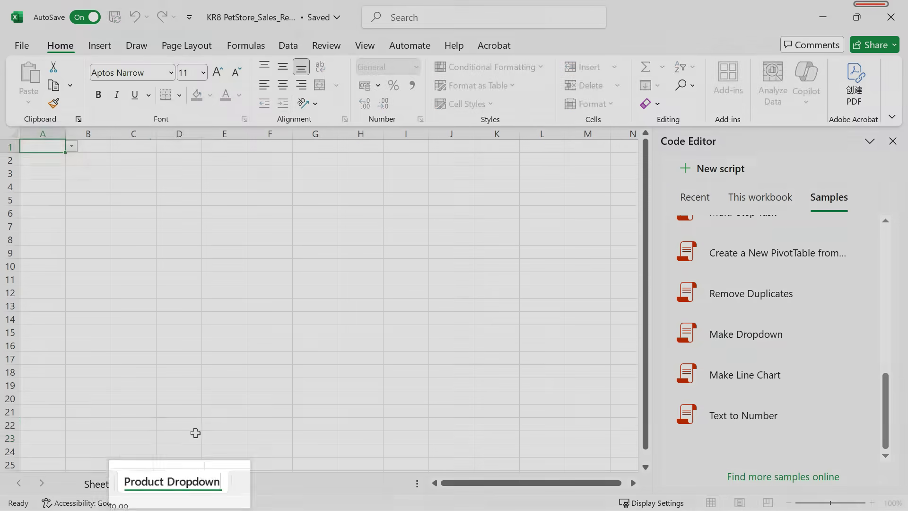
left_click(194, 434)
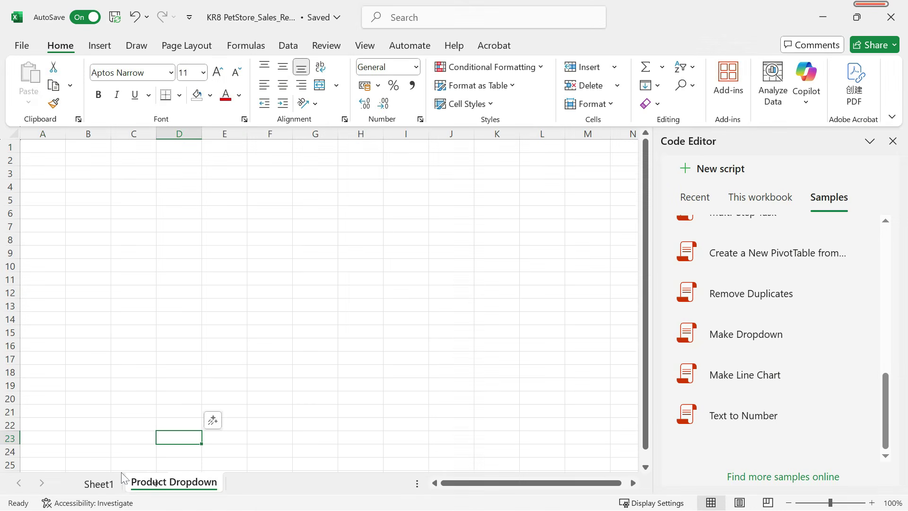
On Sheet1, select the West region rows A3:J6 and run the Make a Subtable from a Selection sample script on them.
left_click(98, 483)
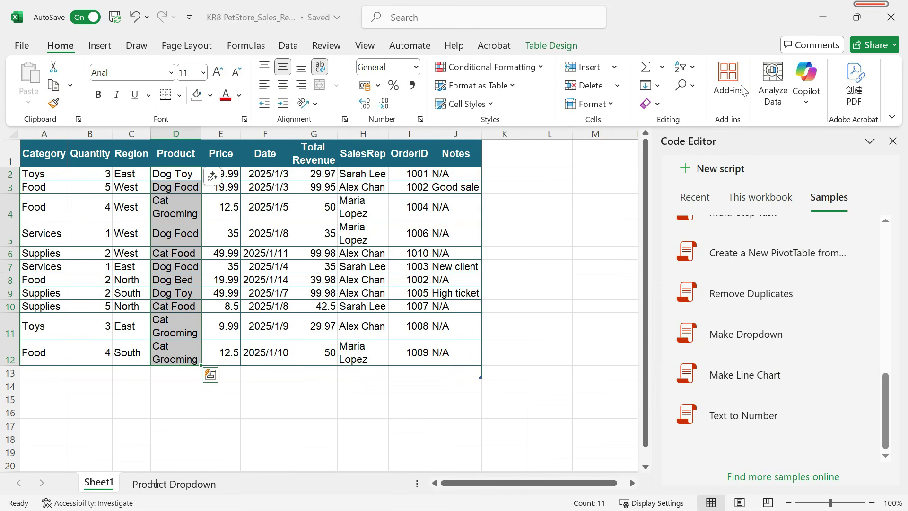
left_click(595, 326)
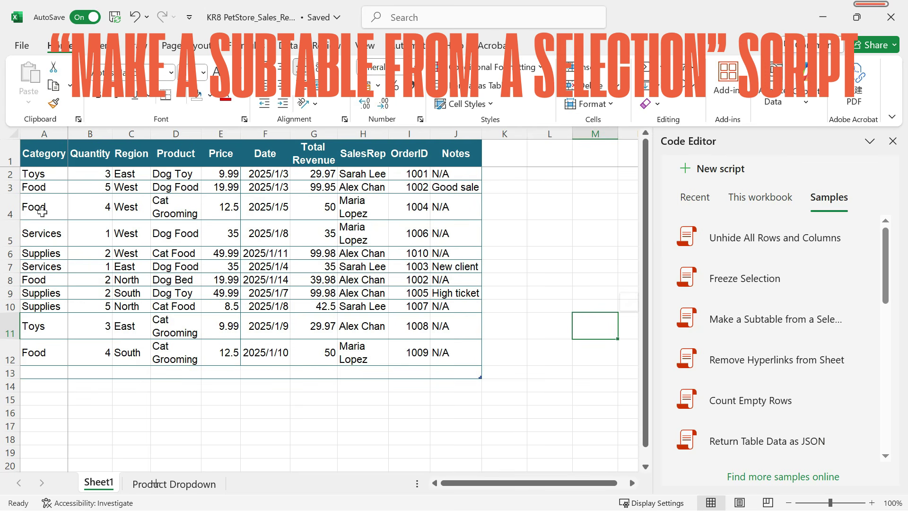
left_click_drag(39, 189, 453, 250)
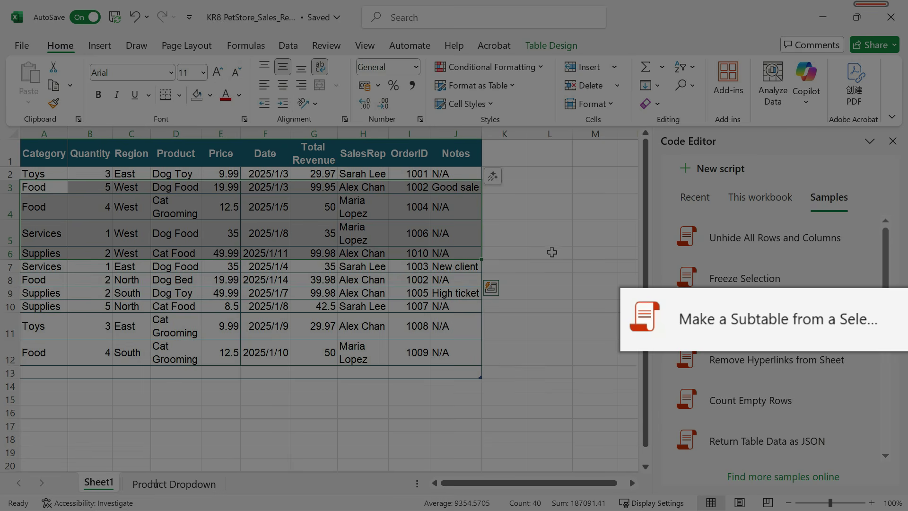
mouse_move(886, 341)
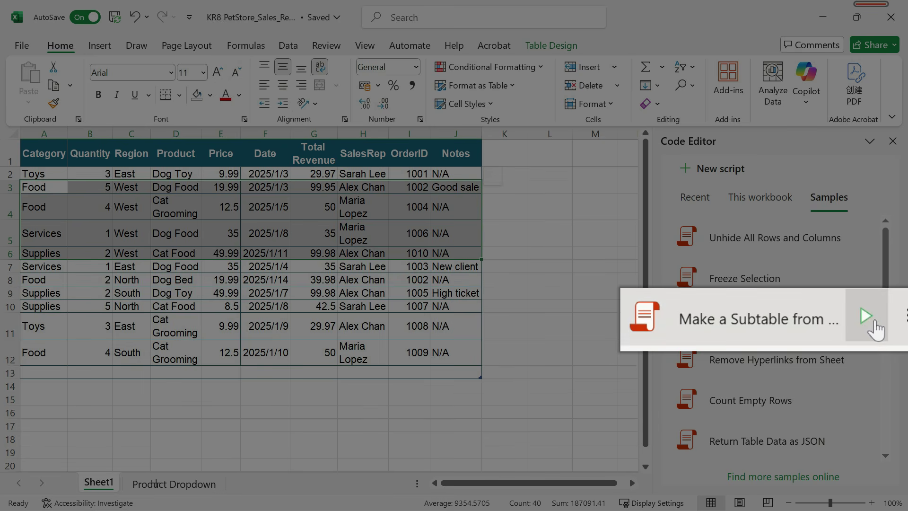
left_click(835, 320)
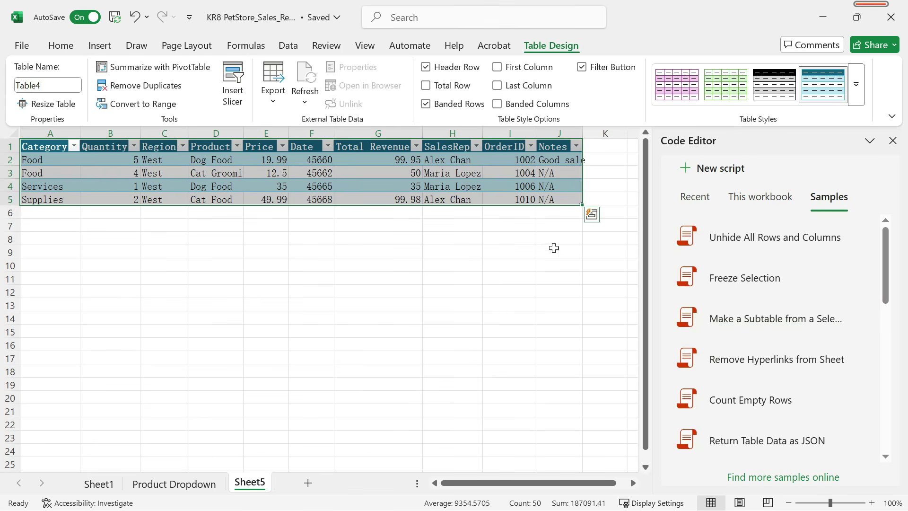
Rename the new subtable sheet as West Region Sale and return to Sheet1.
double_click(250, 482)
type("West Region Sale")
left_click(100, 485)
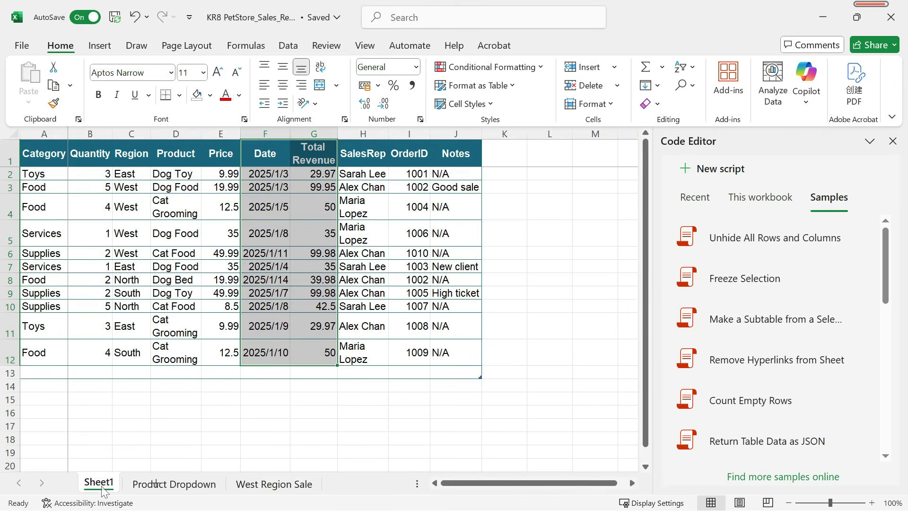
Select the Date and Total Revenue data in columns F and G and run the Make a Subtable from a Selection script.
left_click(382, 450)
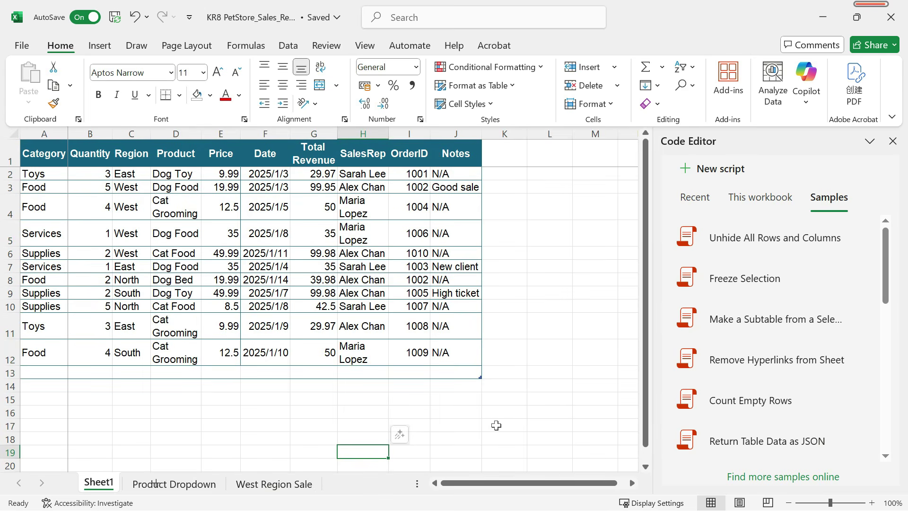
left_click_drag(265, 174, 330, 347)
mouse_move(744, 324)
left_click(835, 318)
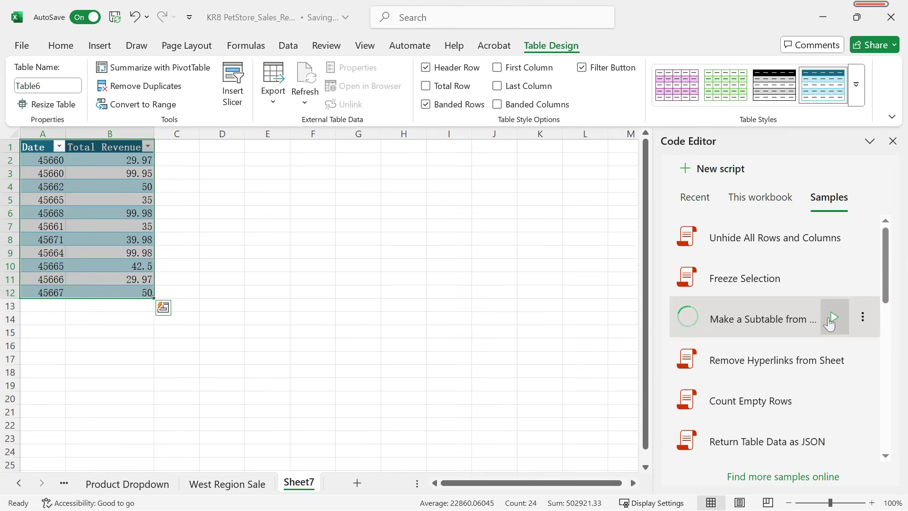
Format the serial numbers in the new subtable's Date column, A2:A12, as dates.
left_click_drag(53, 160, 55, 292)
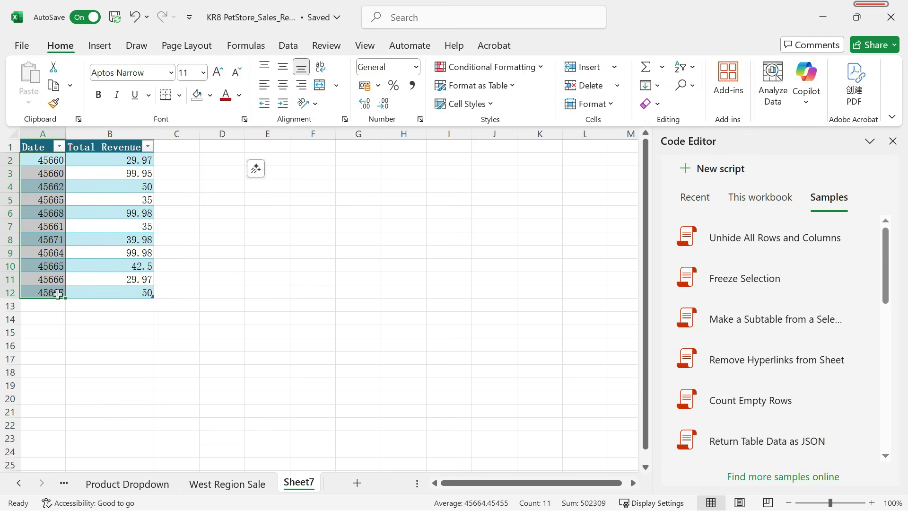
left_click(416, 67)
left_click(438, 222)
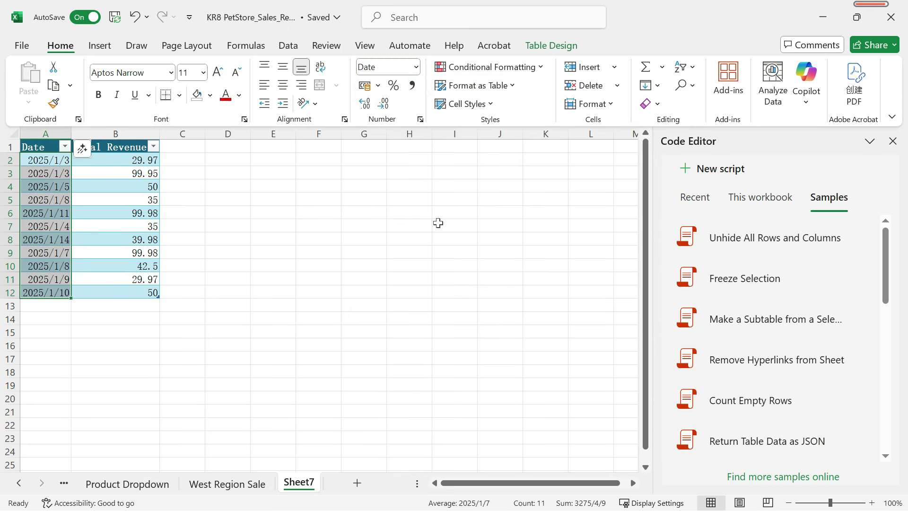
Run the Make Line Chart sample script on the Date and Total Revenue subtable and place the chart beside the table.
left_click(438, 223)
scroll(776, 331, "down", 10)
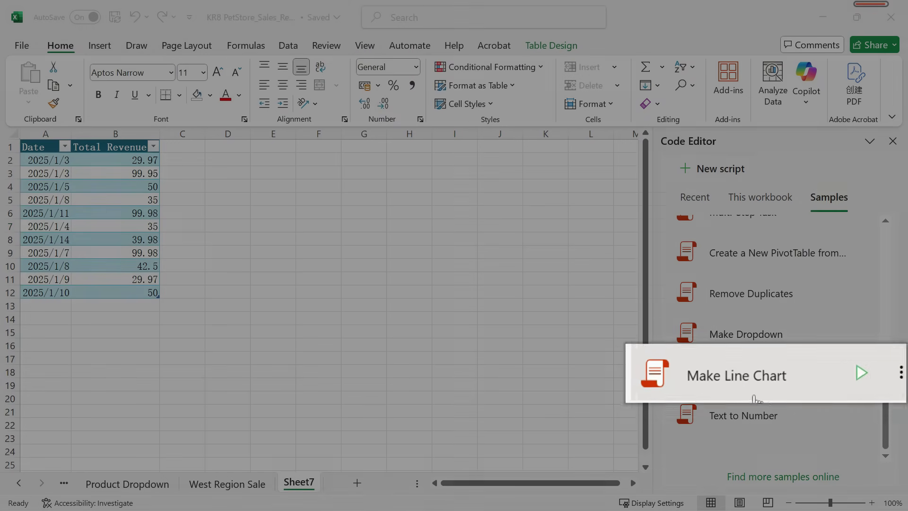
left_click(873, 375)
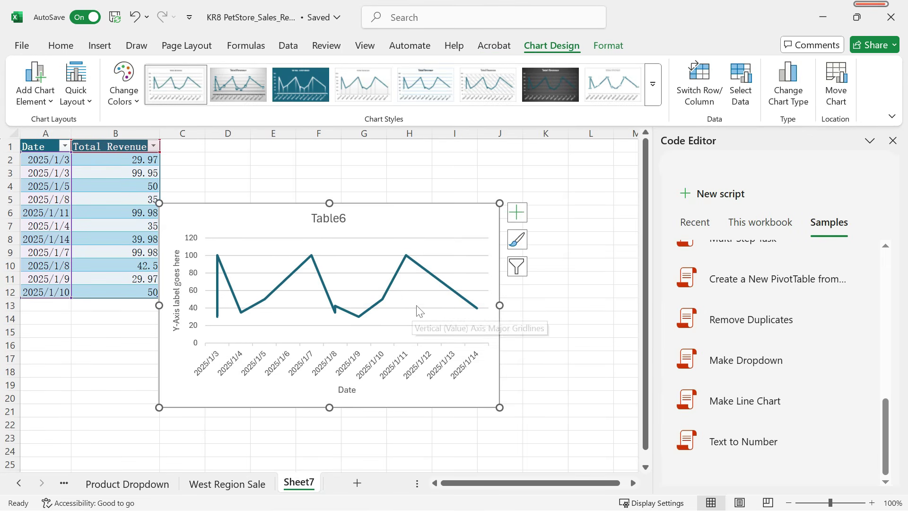
left_click(490, 170)
Rename the sheet containing the line chart as Daily Sales.
double_click(299, 482)
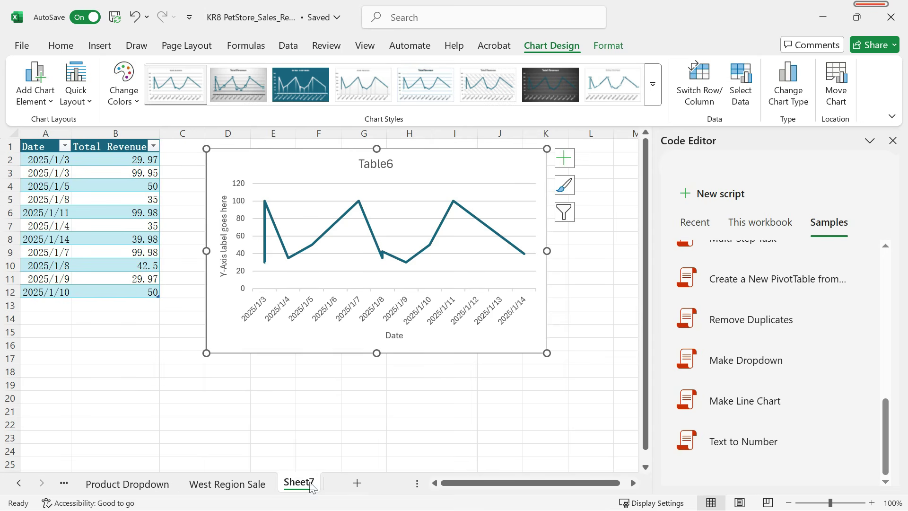
type("Daily S")
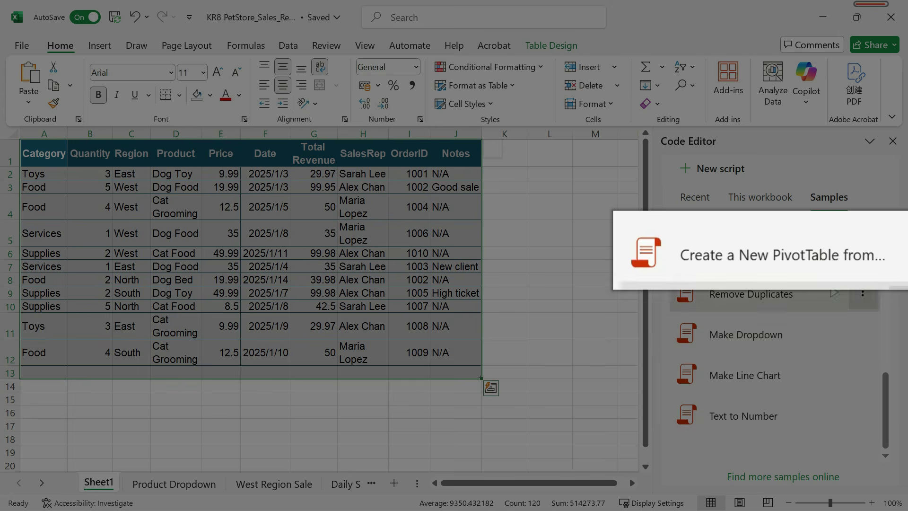
Run the Create a New PivotTable sample script on Sheet1's entire sales table and view the choices in the PivotTable's Region filter.
left_click(867, 252)
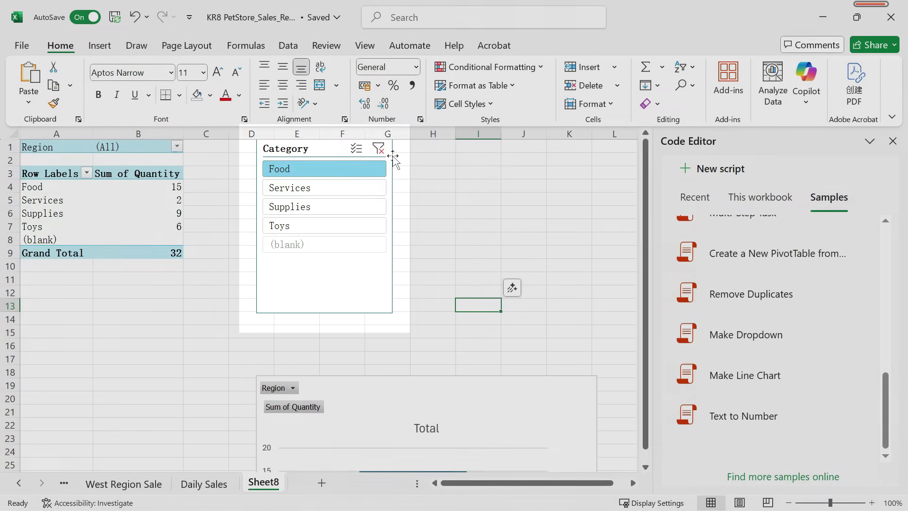
left_click(178, 148)
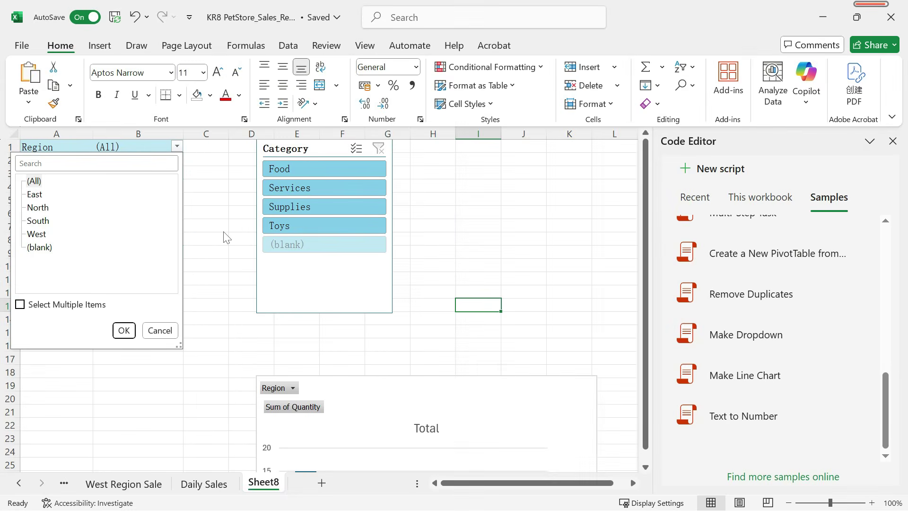
left_click(226, 237)
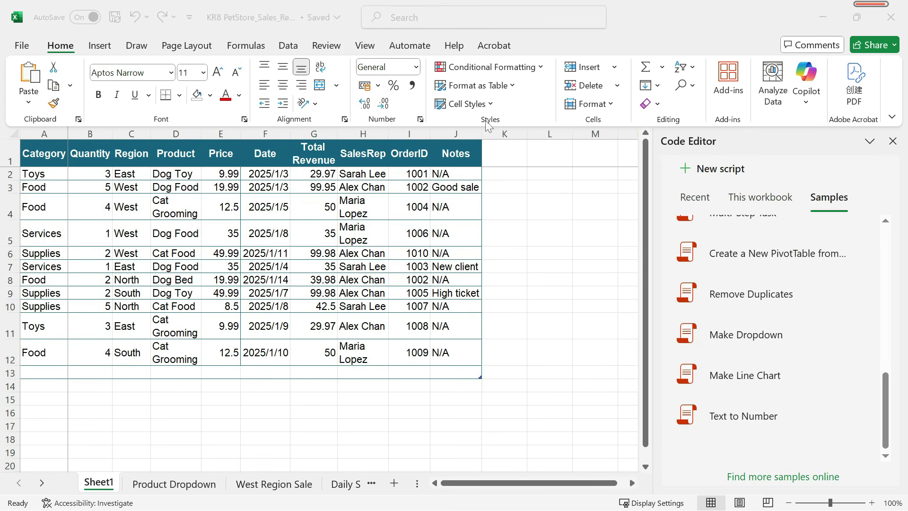
Display the Office Scripts automation commands while on Sheet1.
left_click(410, 45)
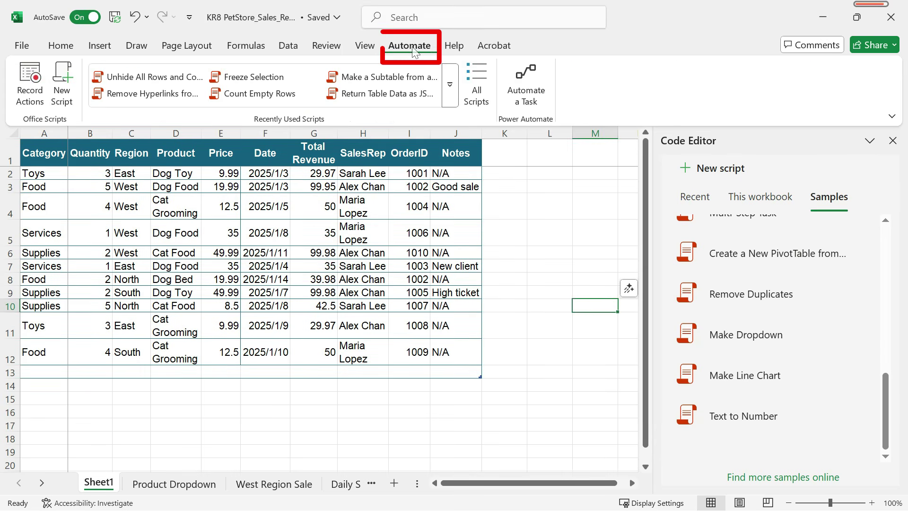